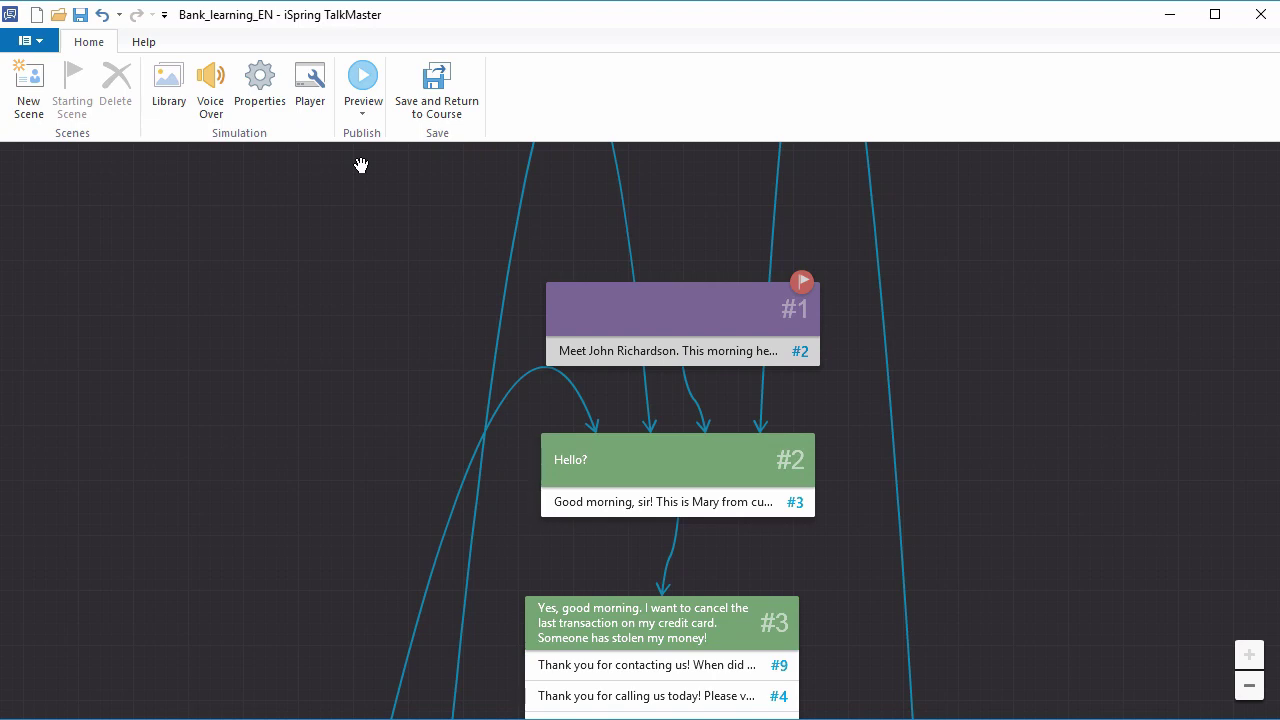
Preview the bank dialogue, start it past the intro, and pick the agent's greeting reply.
{"action": "left_click", "coordinate": [363, 85]}
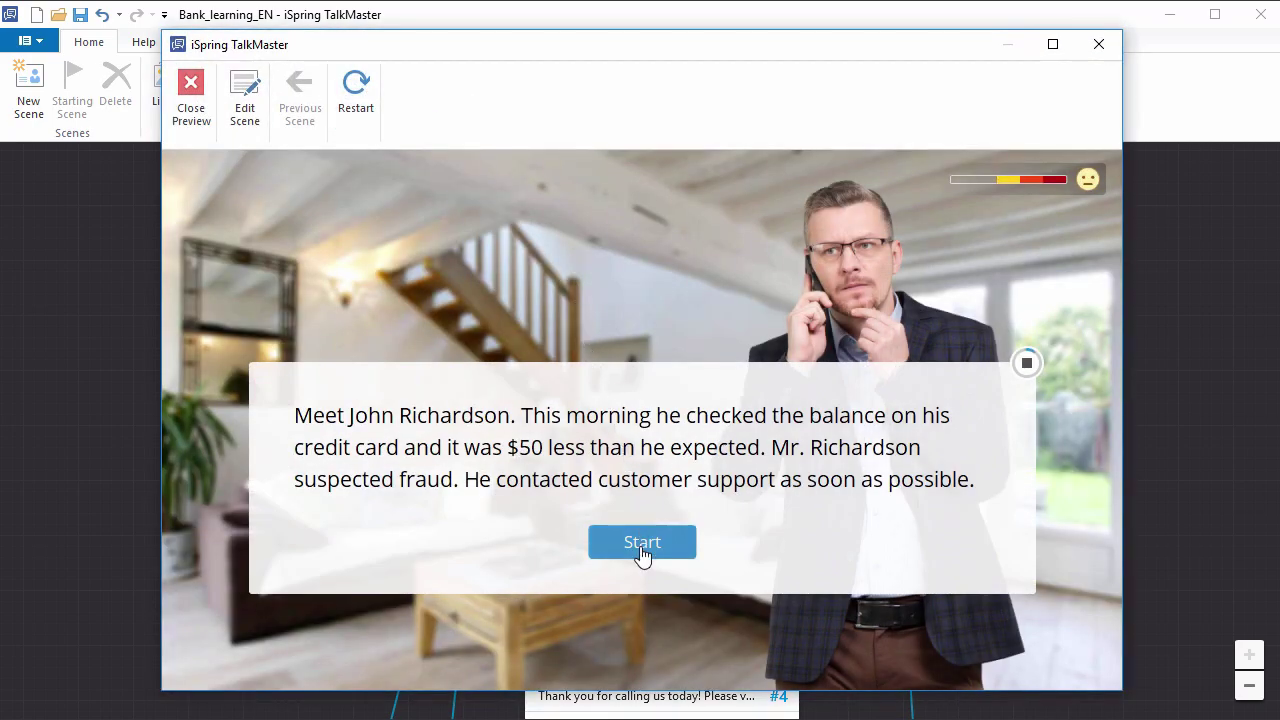
{"action": "left_click", "coordinate": [642, 545]}
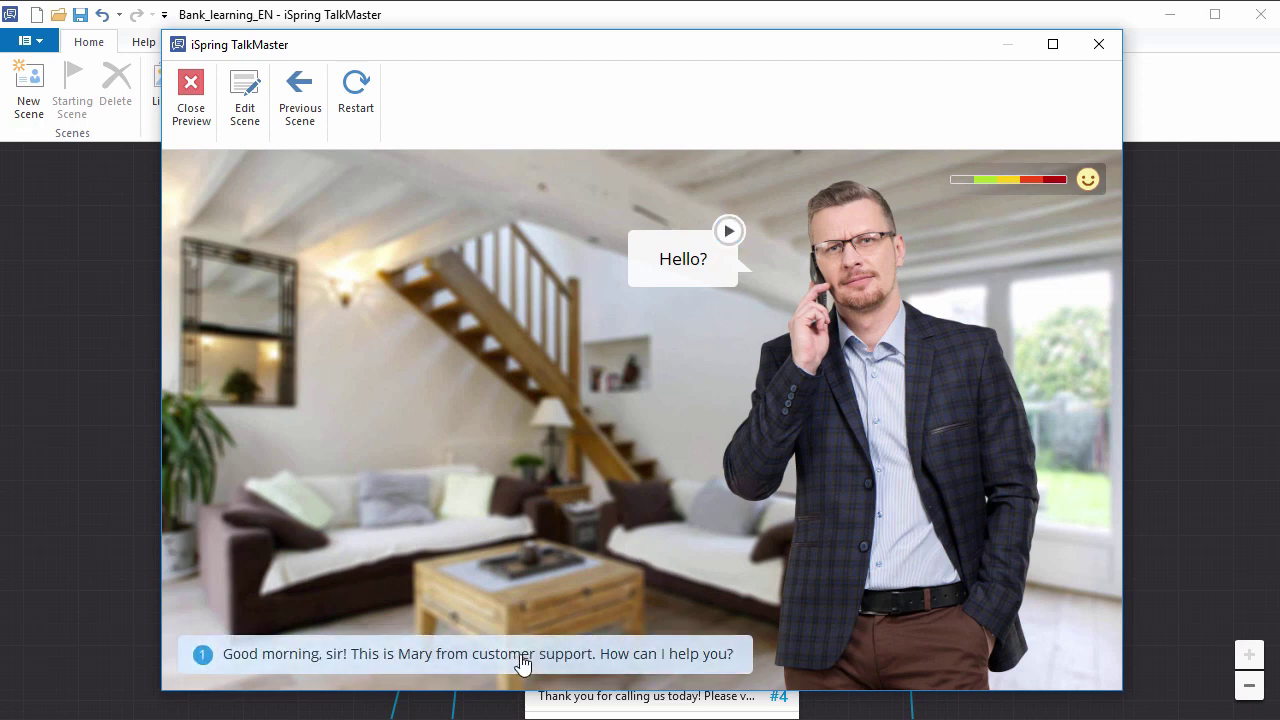
{"action": "left_click", "coordinate": [522, 663]}
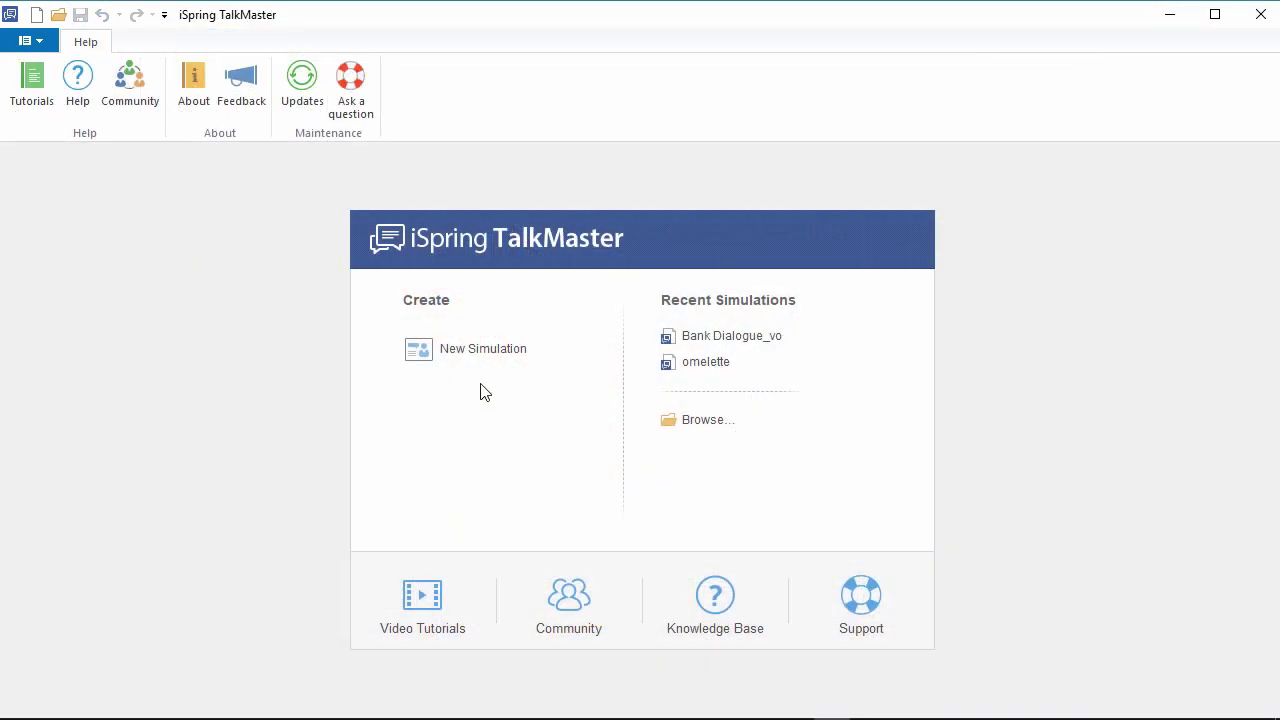
Create a new empty simulation and add its first scene, #1.
{"action": "left_click", "coordinate": [480, 360]}
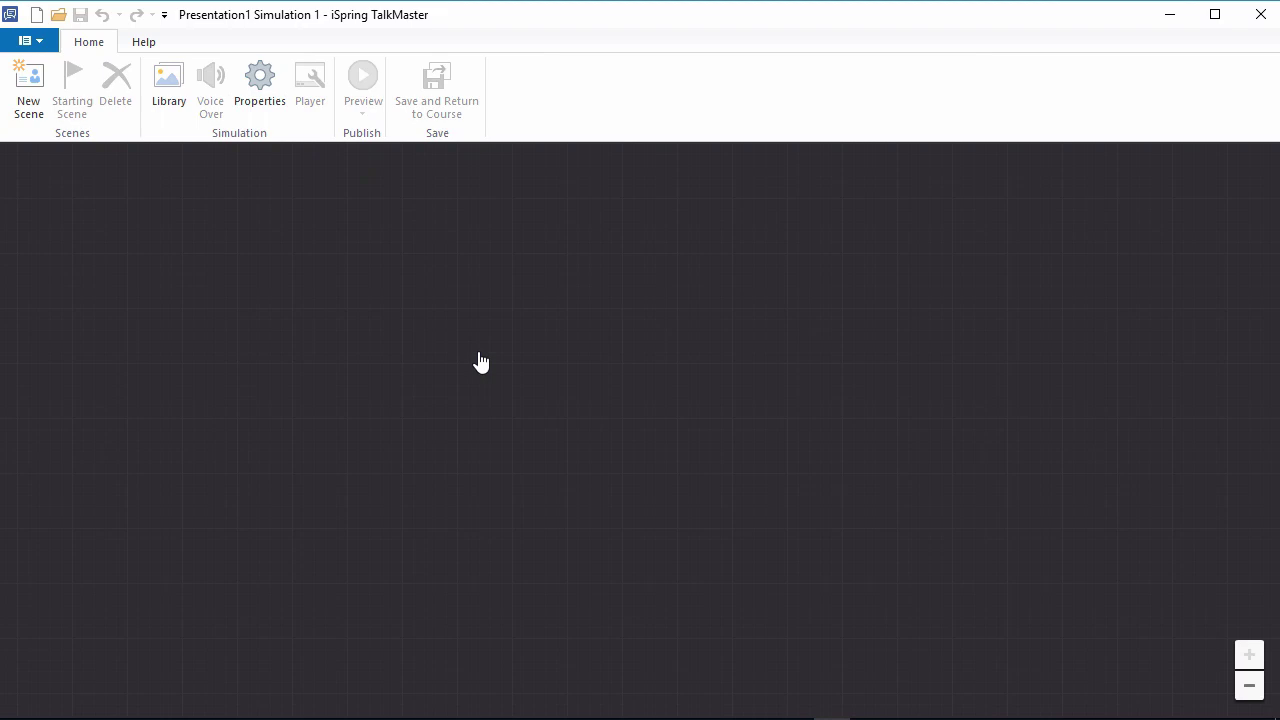
{"action": "left_click", "coordinate": [29, 120]}
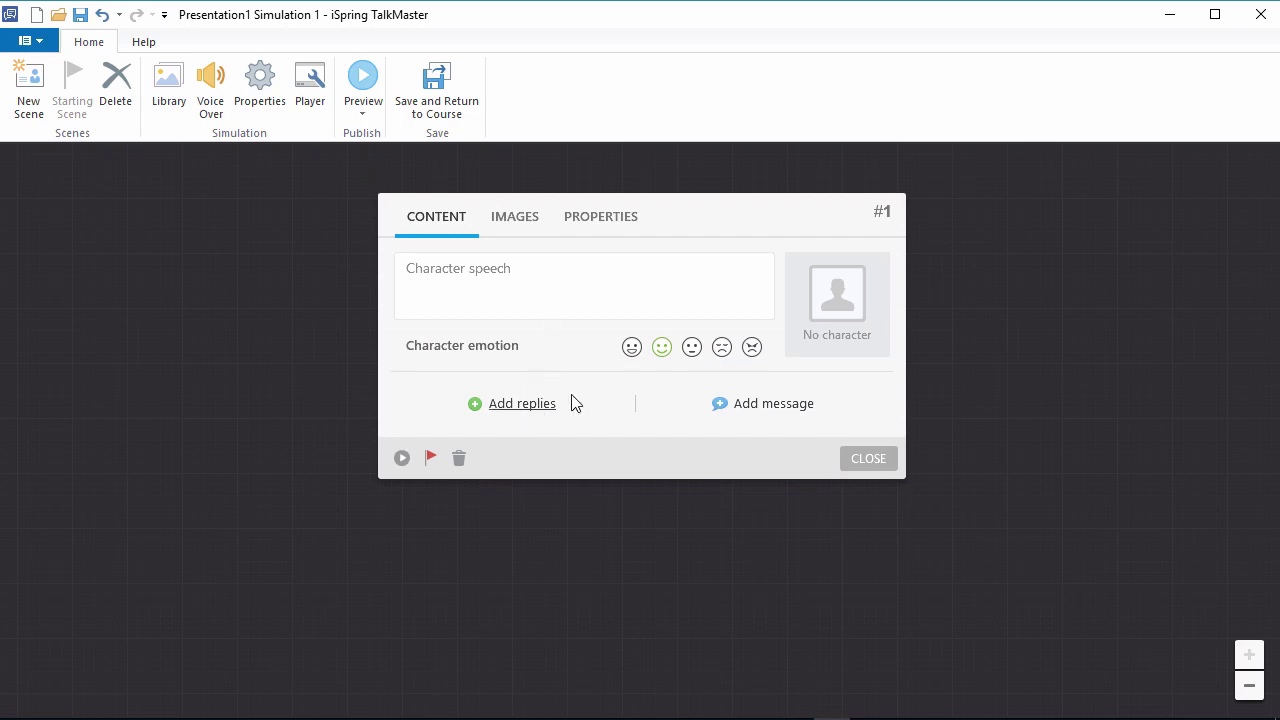
Insert Kevin from the content library as scene #1's character.
{"action": "left_click", "coordinate": [843, 330]}
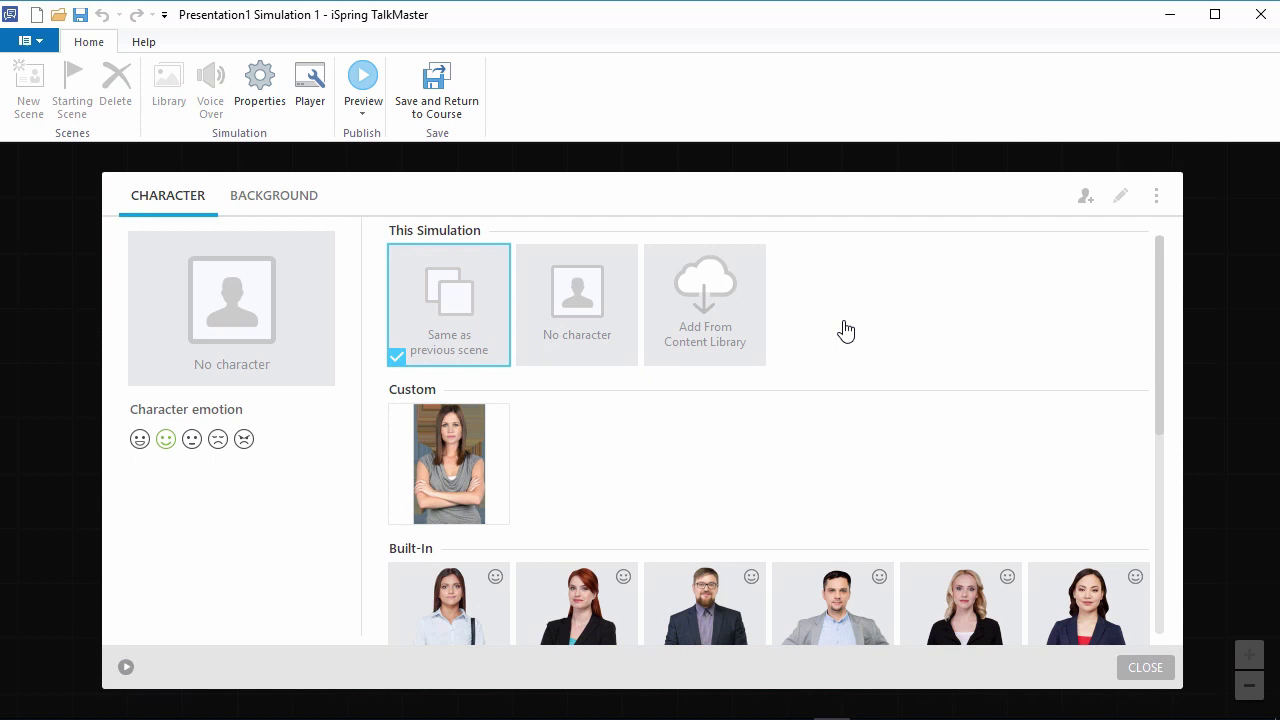
{"action": "scroll", "coordinate": [845, 330], "scroll_direction": "down", "scroll_amount": 3}
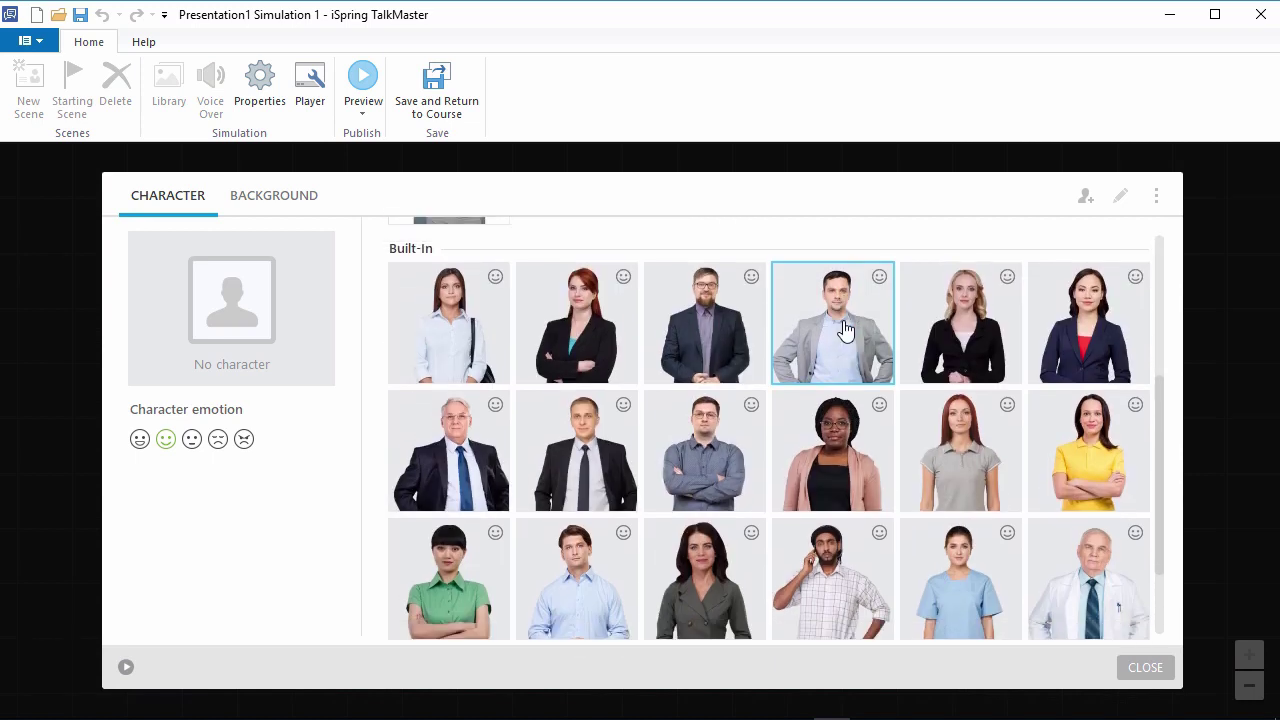
{"action": "scroll", "coordinate": [845, 330], "scroll_direction": "up", "scroll_amount": 3}
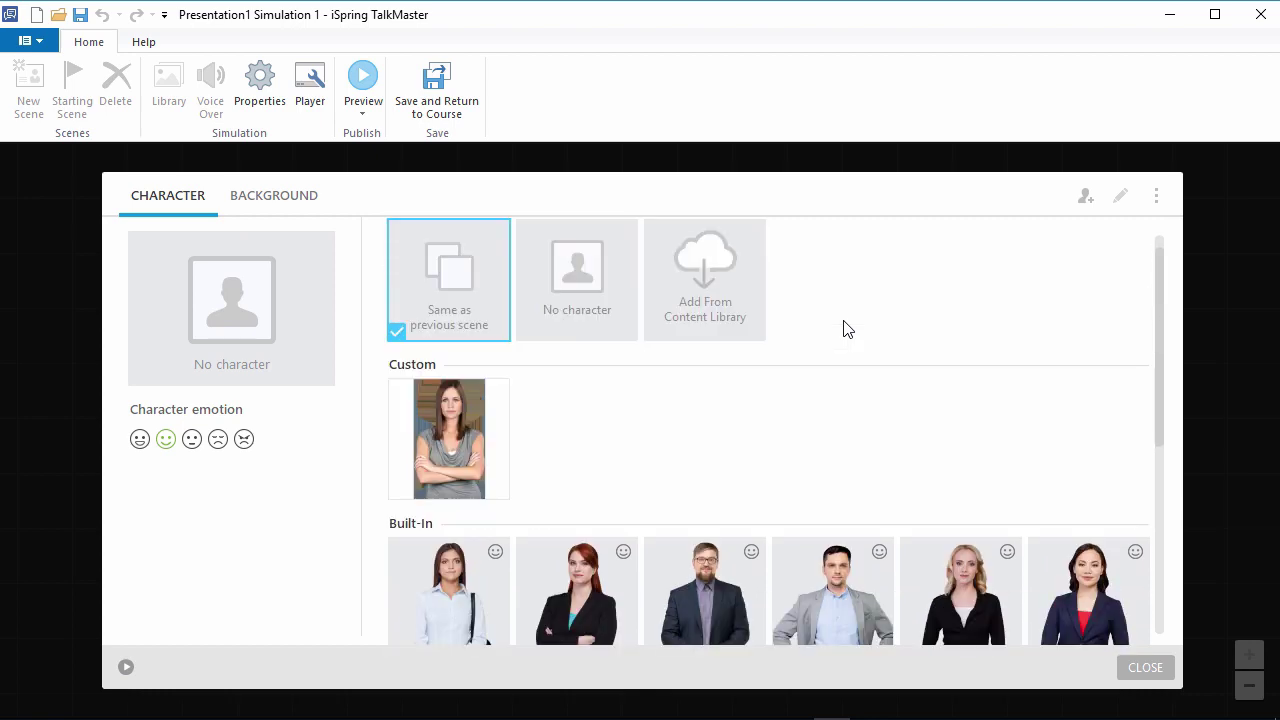
{"action": "left_click", "coordinate": [707, 331]}
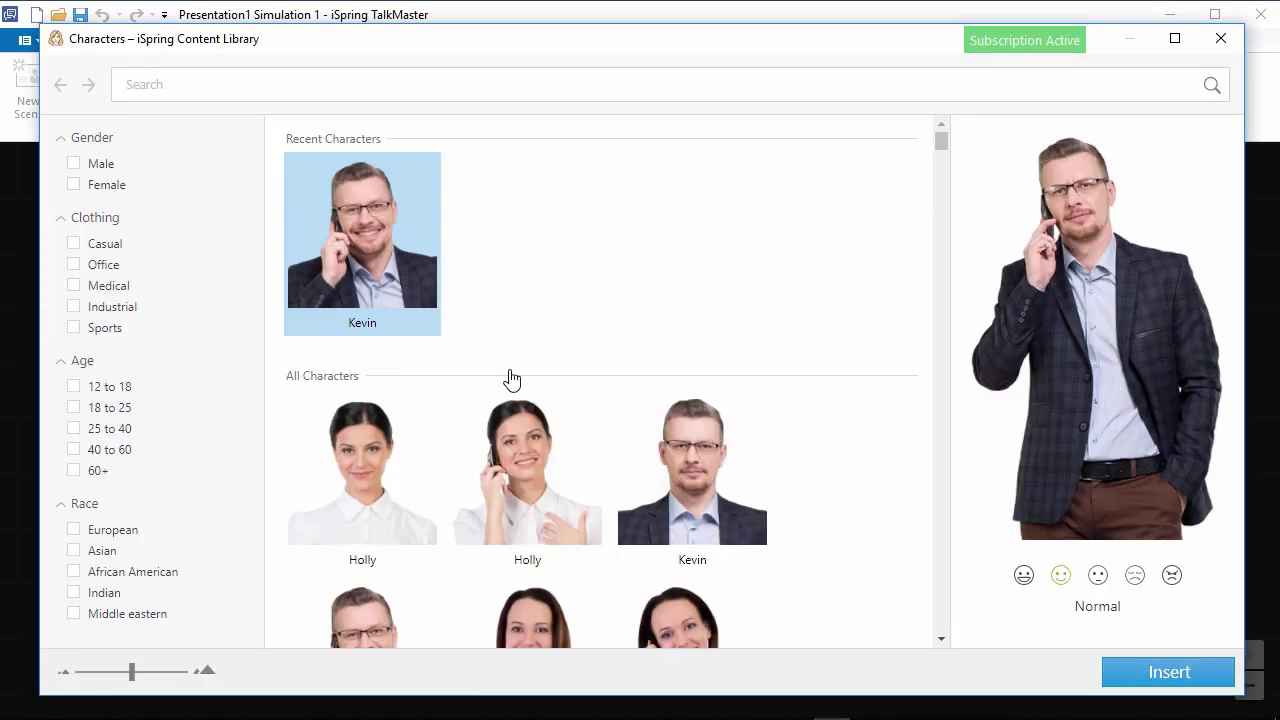
{"action": "scroll", "coordinate": [509, 377], "scroll_direction": "down", "scroll_amount": 5}
{"action": "scroll", "coordinate": [466, 374], "scroll_direction": "up", "scroll_amount": 2}
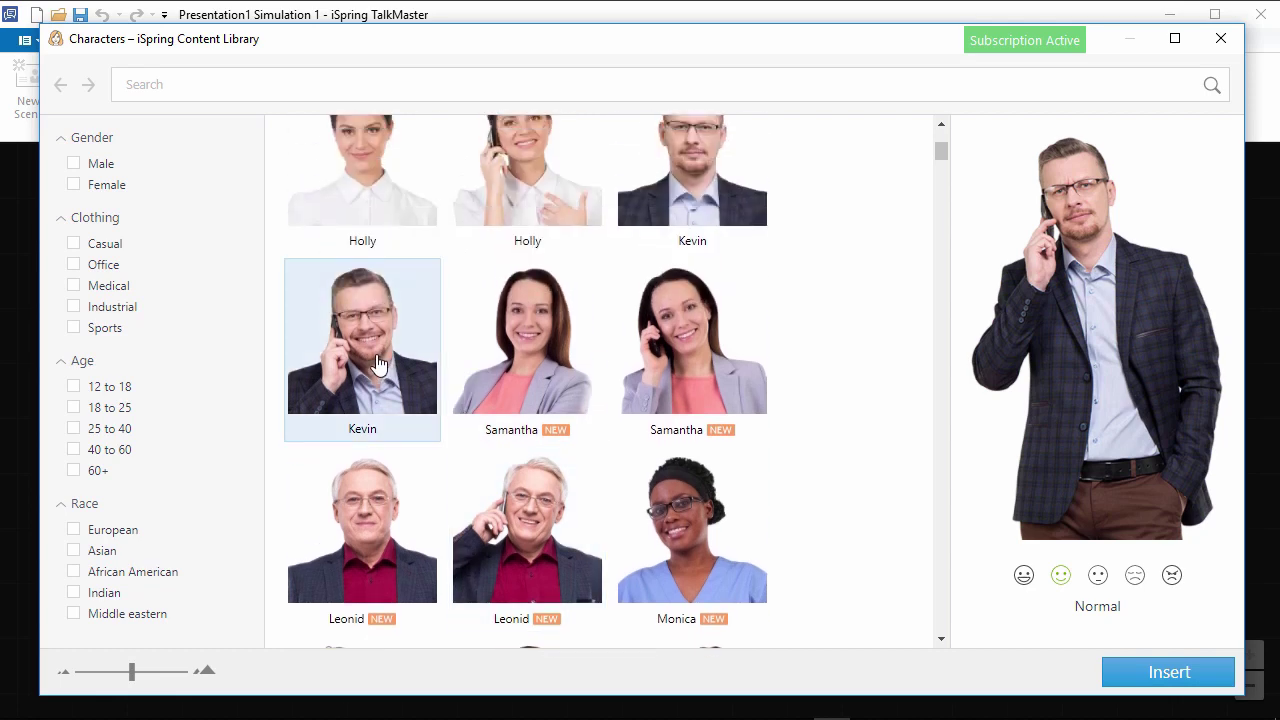
{"action": "double_click", "coordinate": [386, 364]}
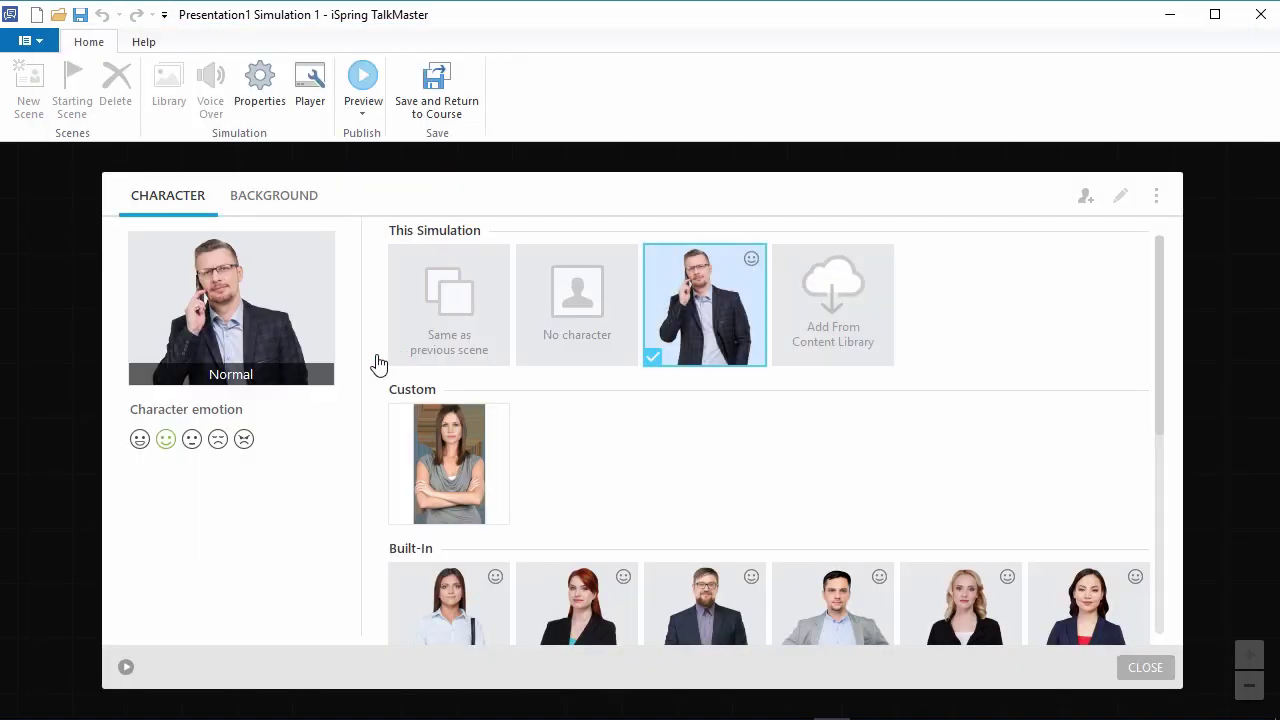
Set the built-in living room with white sofas as scene #1's background.
{"action": "left_click", "coordinate": [273, 200]}
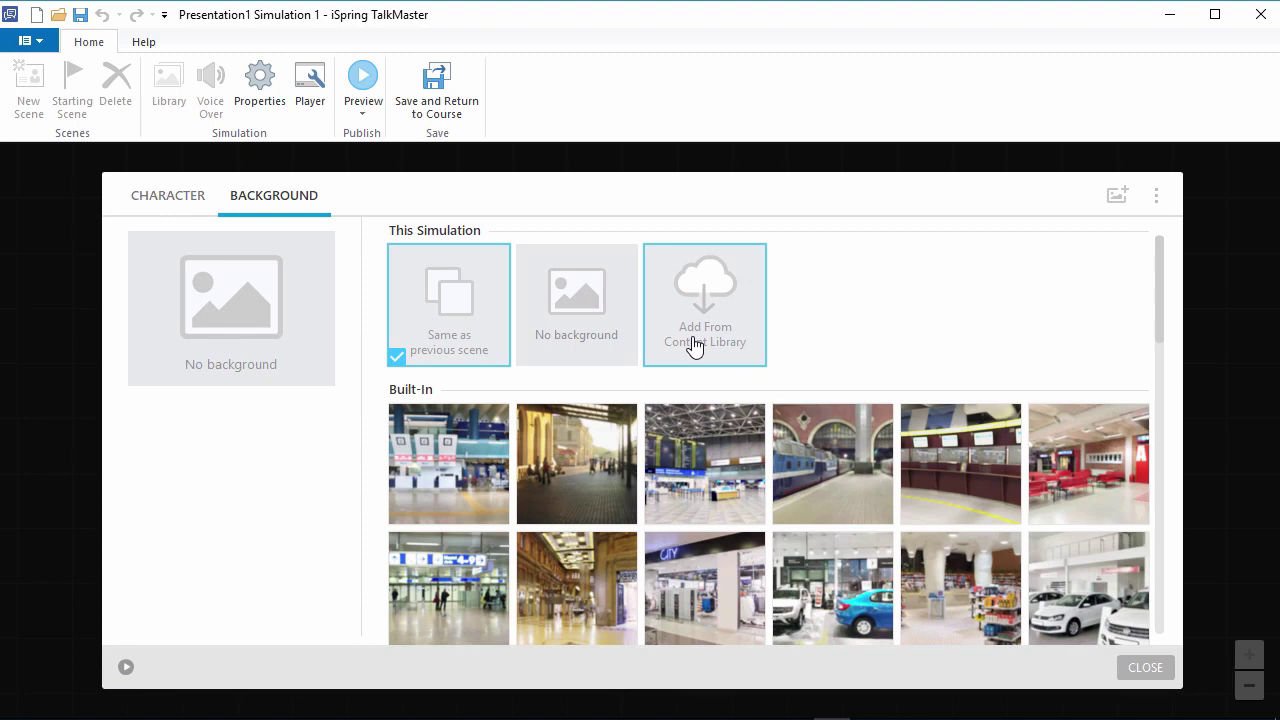
{"action": "left_click_drag", "start_coordinate": [1159, 316], "coordinate": [1180, 642]}
{"action": "left_click", "coordinate": [463, 347]}
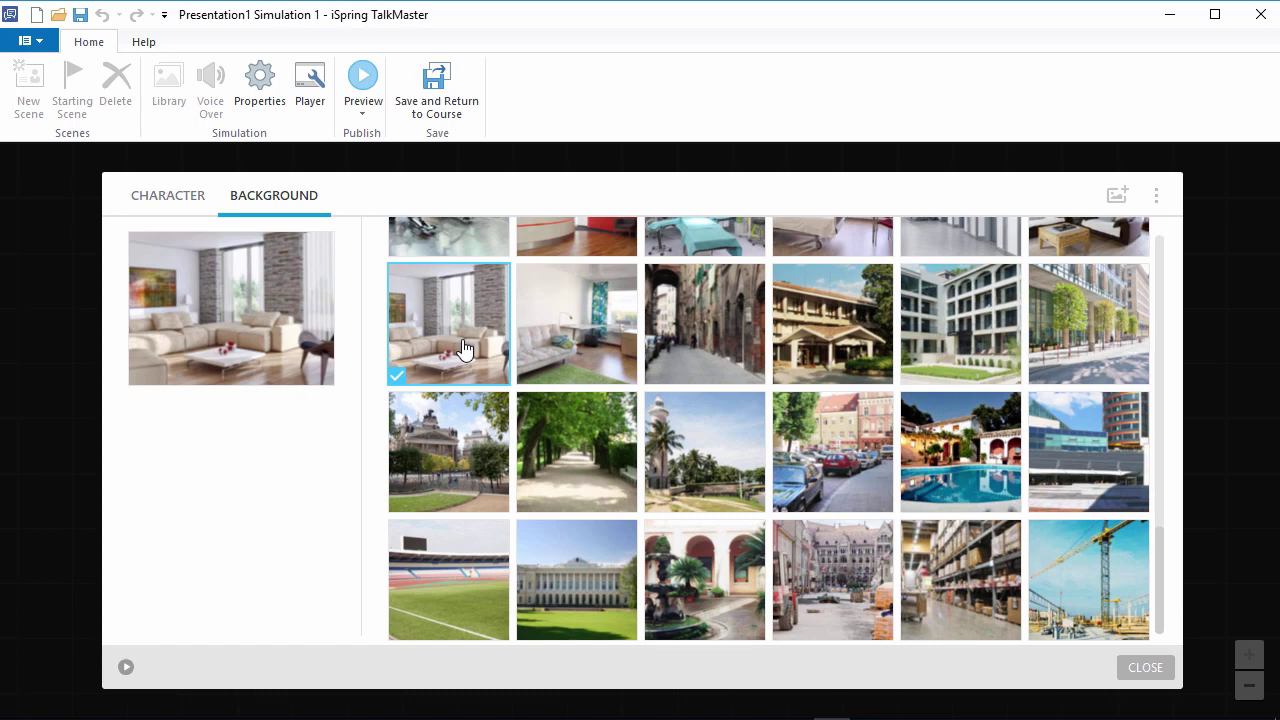
{"action": "left_click", "coordinate": [1147, 667]}
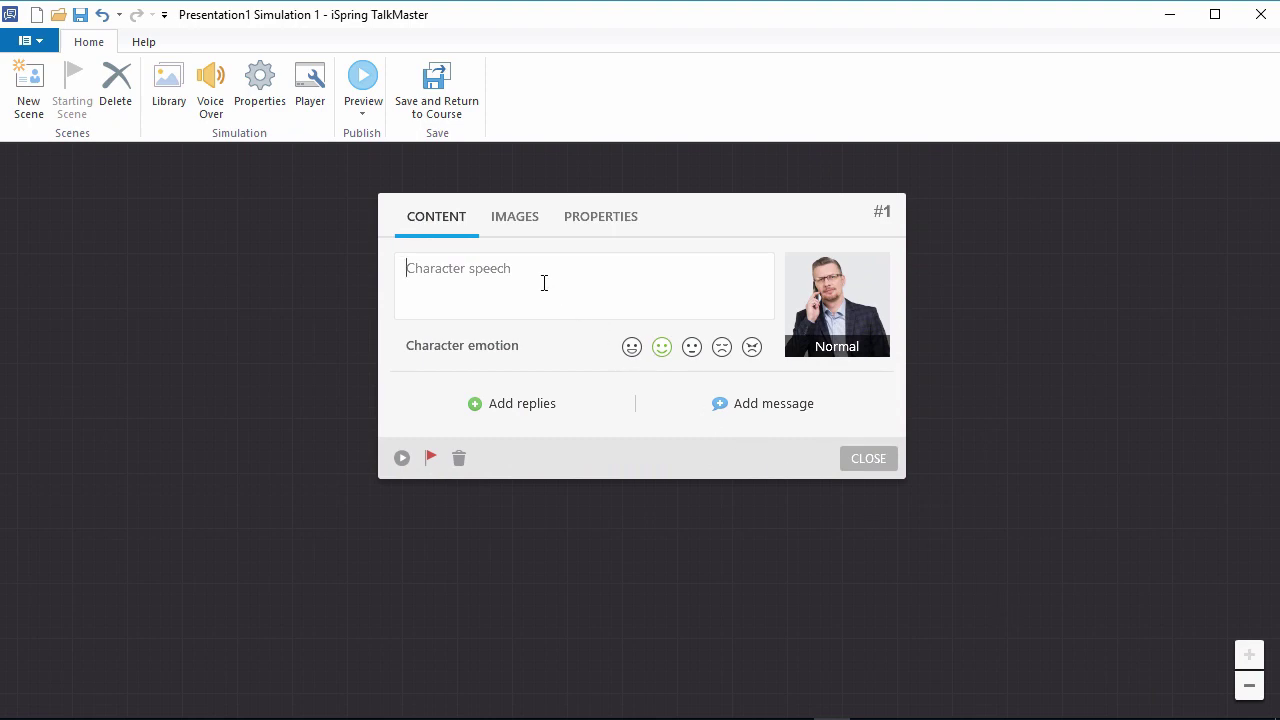
Paste the customer's stolen-money complaint as the character's speech in scene #1.
{"action": "type", "text": "Yes, good morning. I want to cancel the last transaction on my credit card. Someone has stolen my money!"}
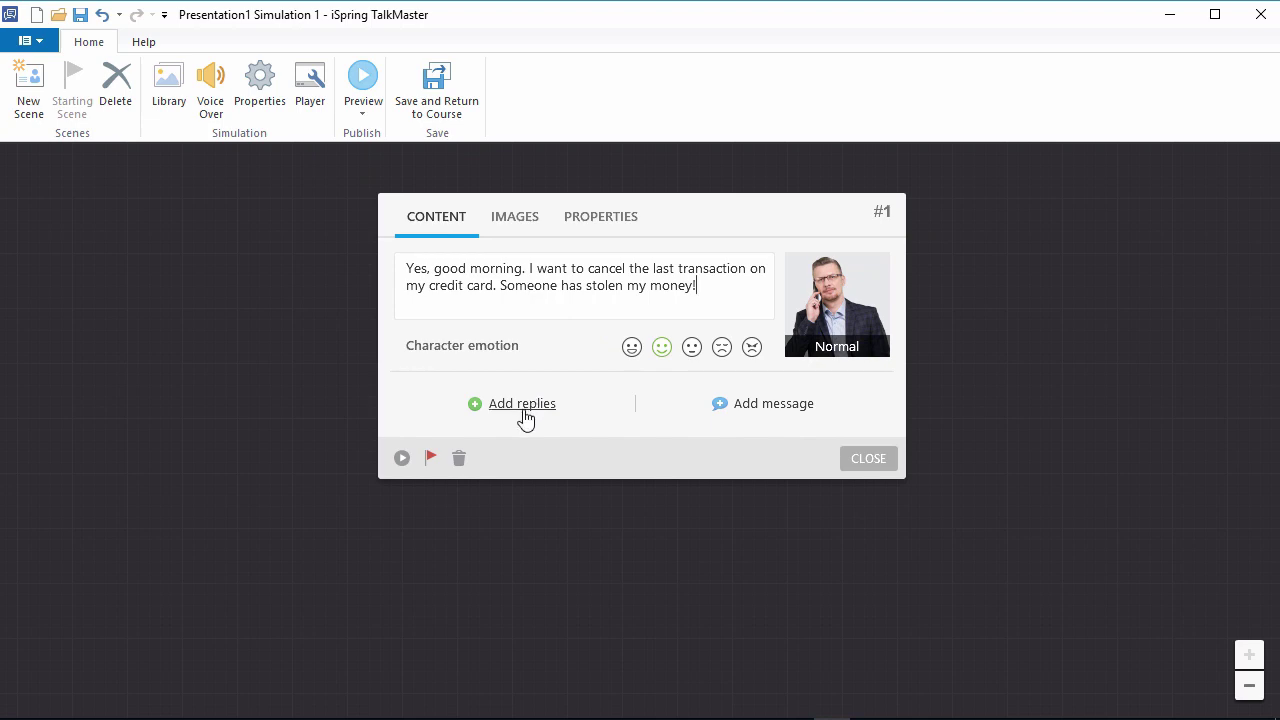
{"action": "left_click", "coordinate": [785, 412]}
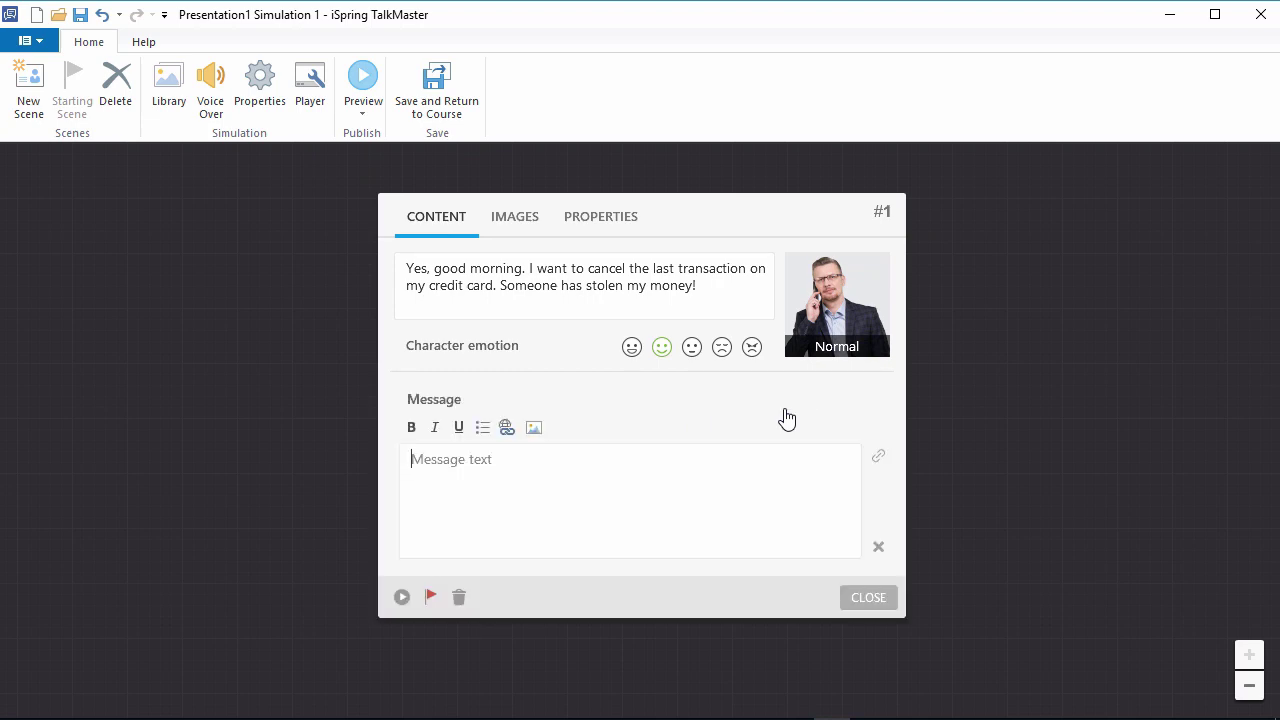
{"action": "left_click", "coordinate": [878, 547]}
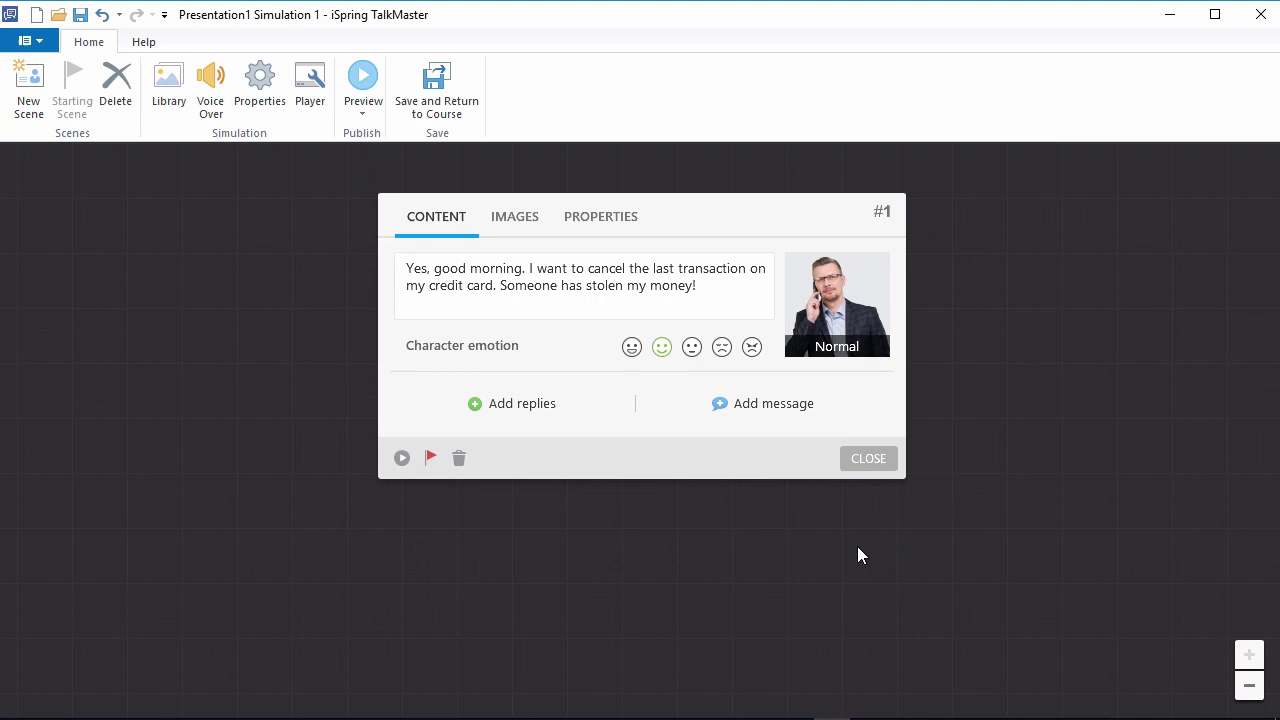
Add three agent replies: when money went missing, visit a branch, how much was stolen.
{"action": "left_click", "coordinate": [522, 405]}
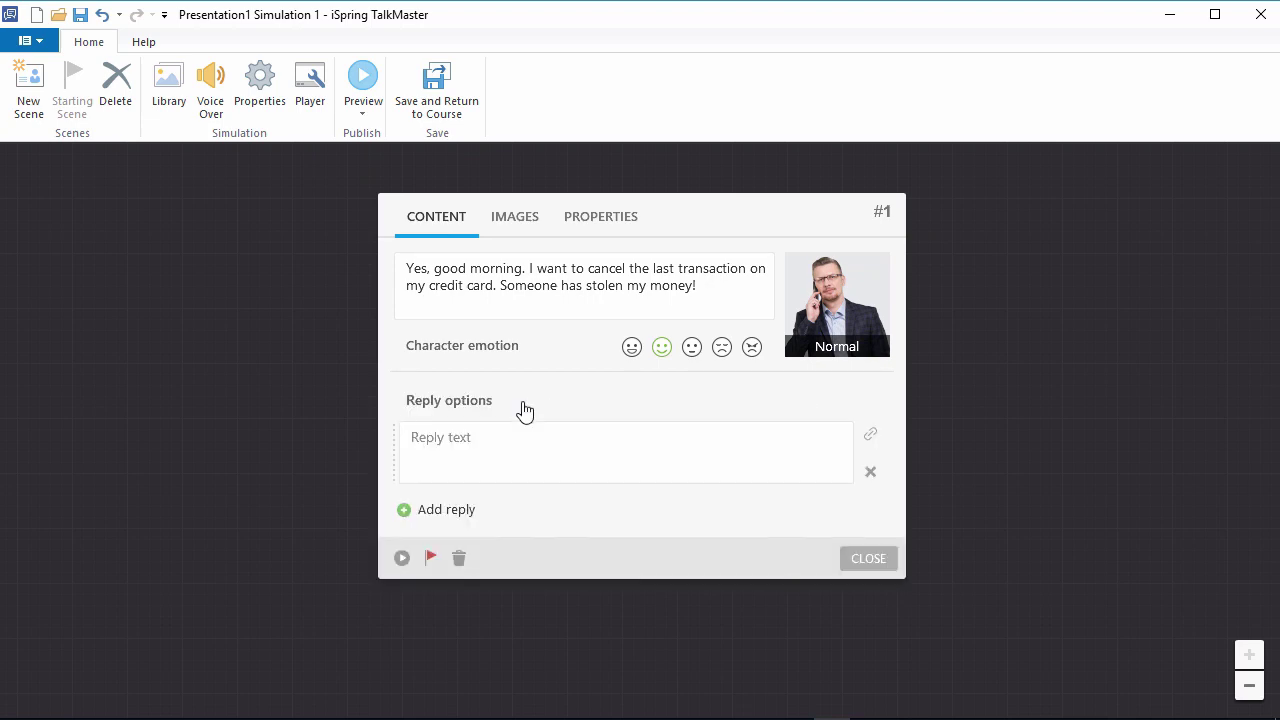
{"action": "type", "text": "Thank you for contacting us! When did you notice that some money was missing?"}
{"action": "left_click", "coordinate": [449, 515]}
{"action": "type", "text": "Thank you for calling us today! Please visit your local branch and request an account statement."}
{"action": "left_click", "coordinate": [428, 575]}
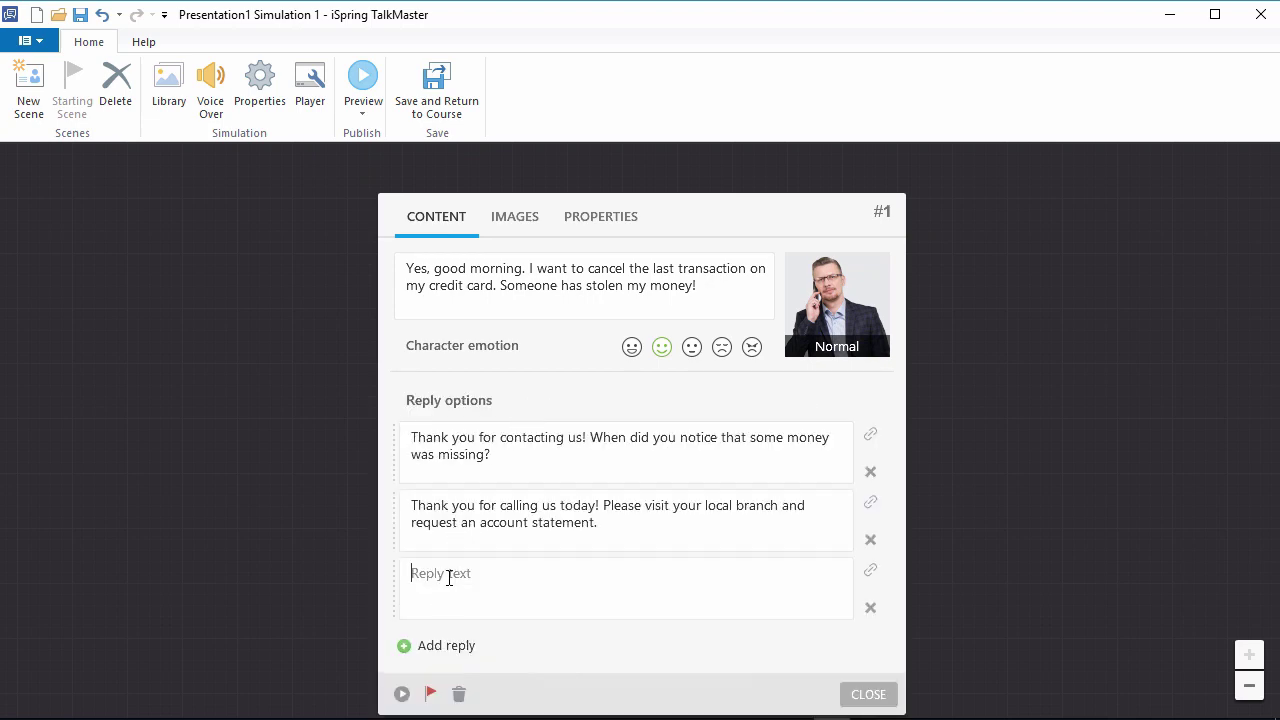
{"action": "type", "text": "Thank you for your call. Will you please specify how much money has been stolen?"}
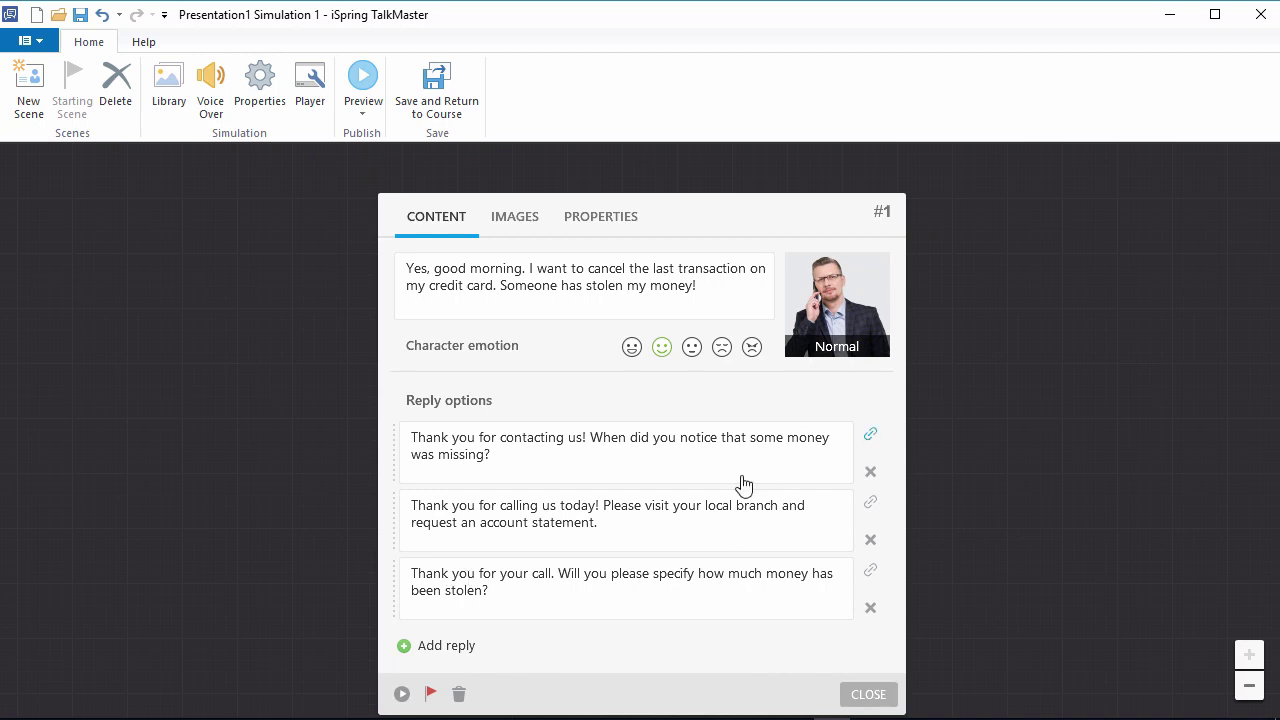
Link scene #1's three replies to new scenes #2, #3 and #4 respectively.
{"action": "left_click_drag", "start_coordinate": [870, 433], "coordinate": [251, 563]}
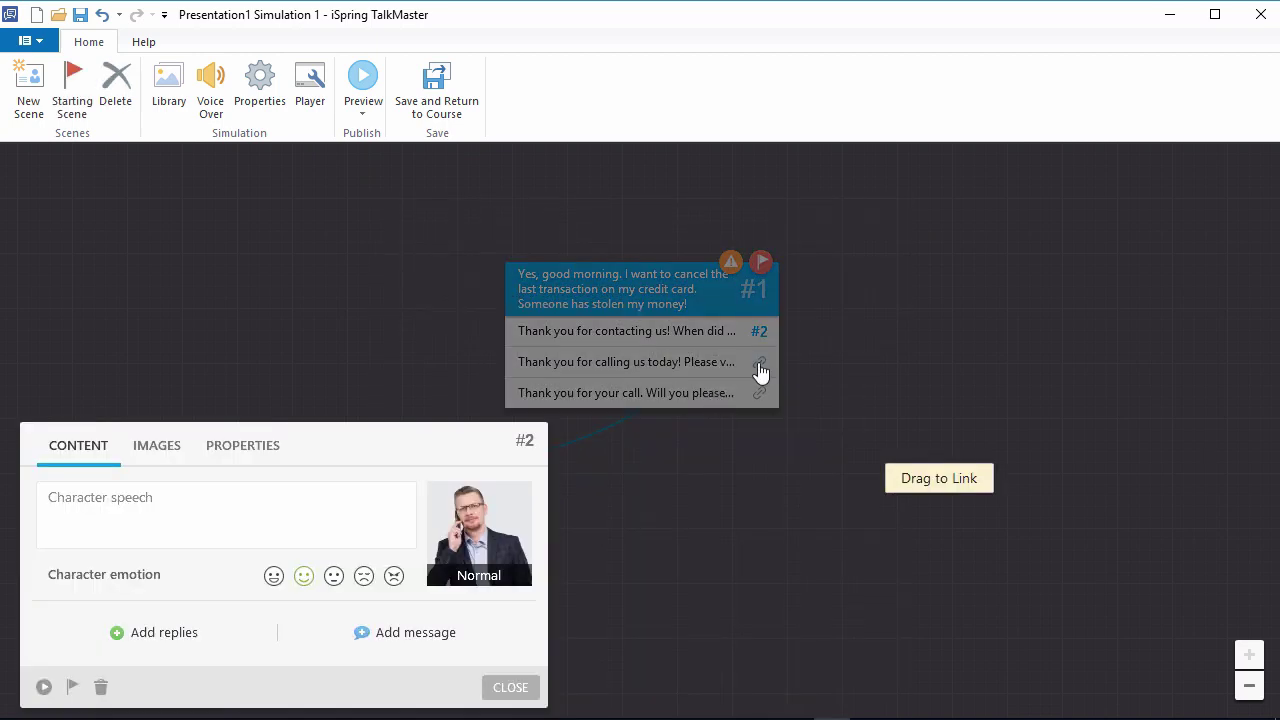
{"action": "left_click_drag", "start_coordinate": [760, 366], "coordinate": [622, 585]}
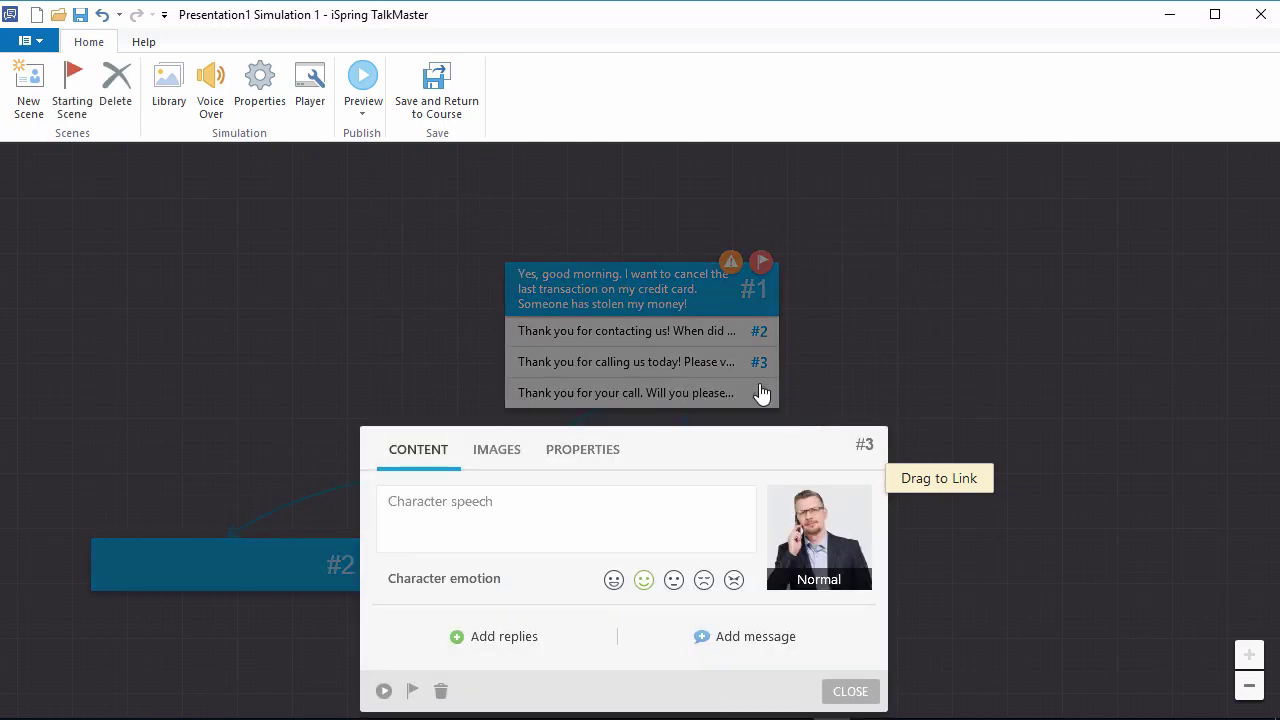
{"action": "left_click_drag", "start_coordinate": [762, 394], "coordinate": [1034, 571]}
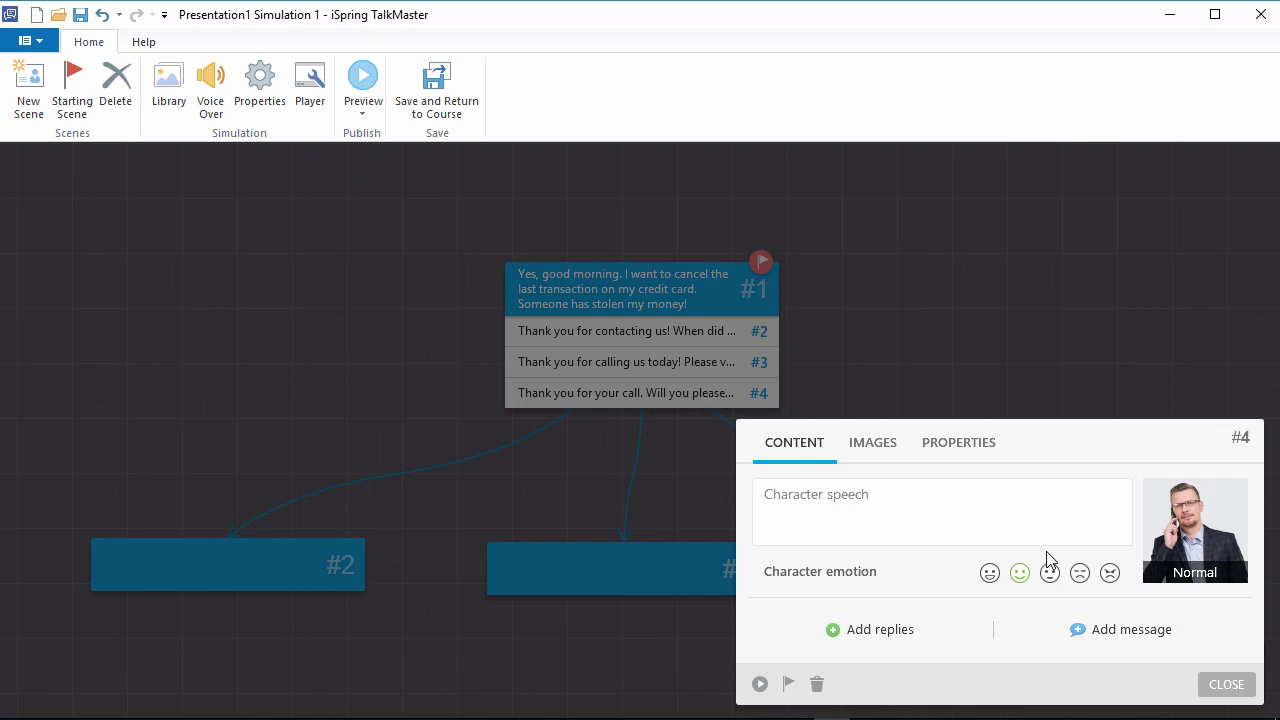
Give scene #4 the feedback about increased client fears and an Unhappy character.
{"action": "left_click", "coordinate": [1130, 630]}
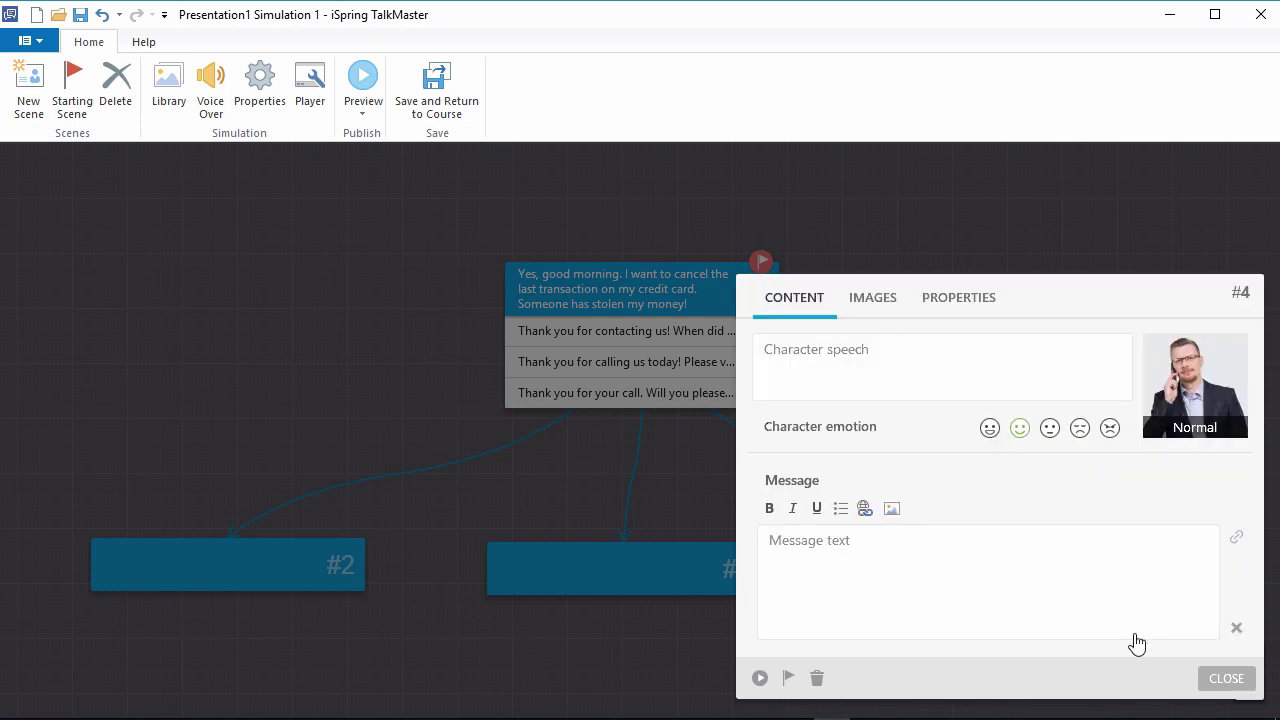
{"action": "type", "text": "You've just increased the fears of the client. However, right now you can't tell for sure if it was fraud or a mistake."}
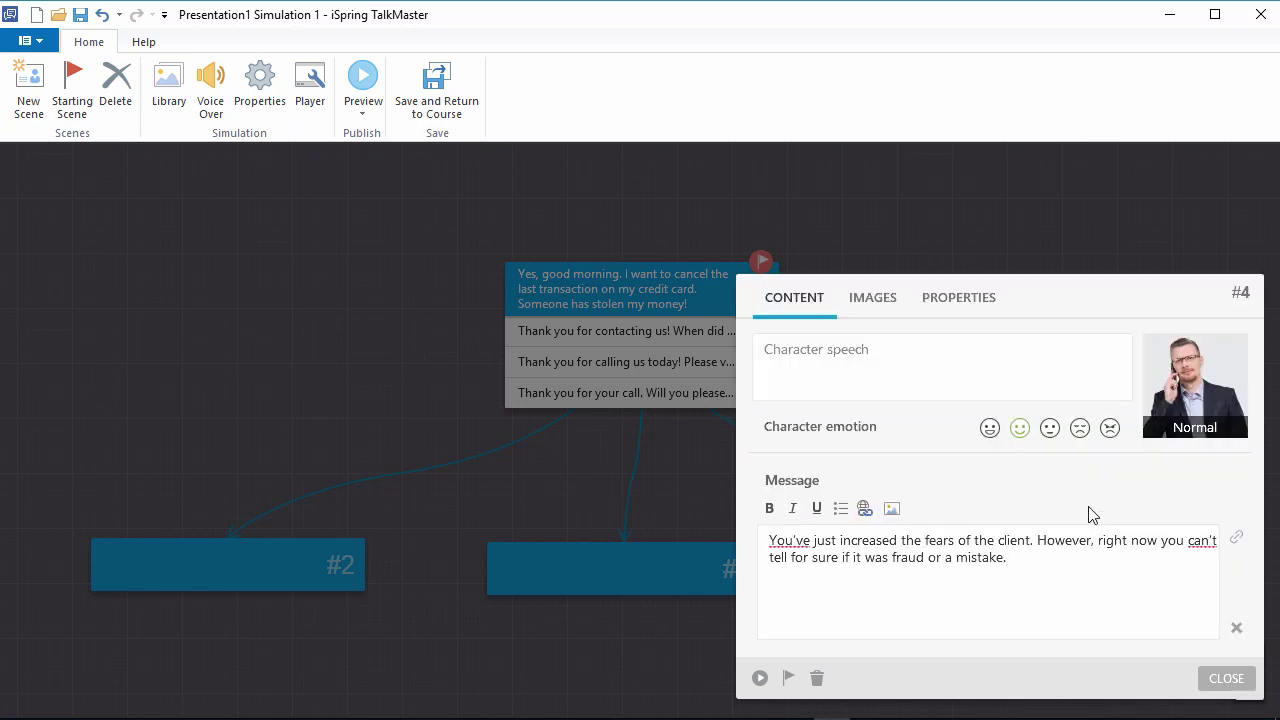
{"action": "left_click", "coordinate": [1079, 432]}
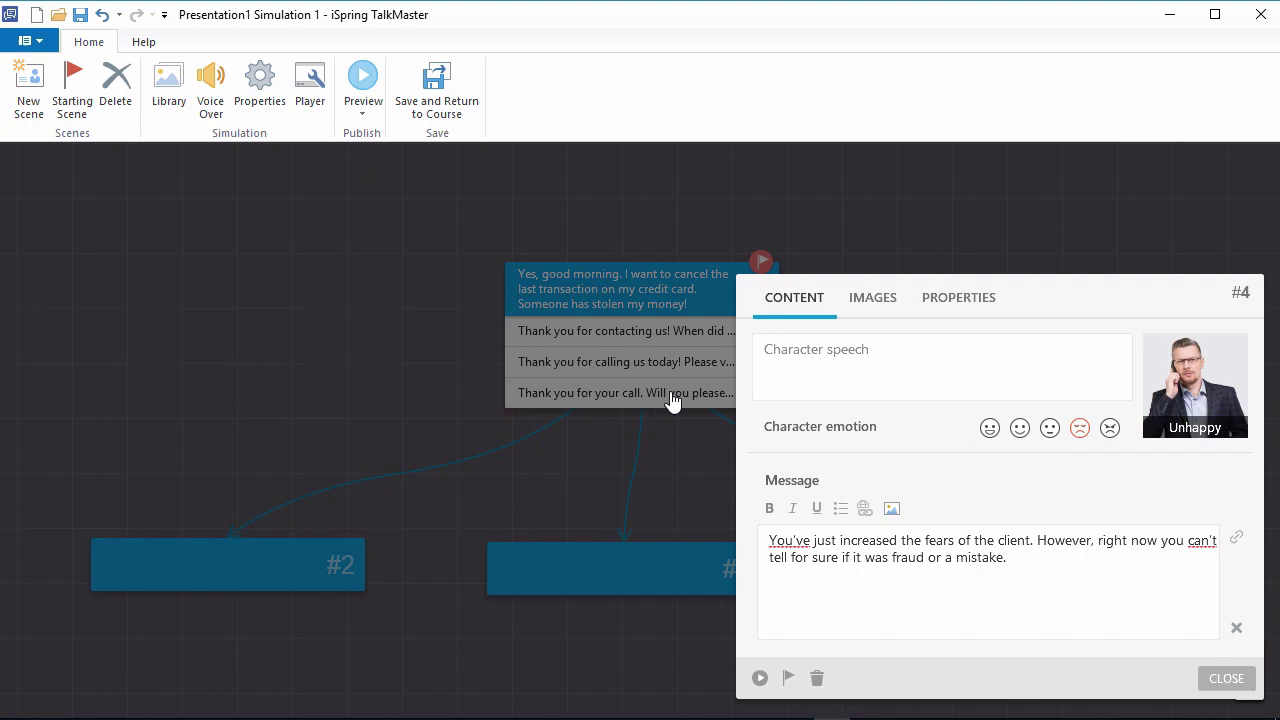
Review voice-over and scene #1, then publish as HTML5 'Bank_learning' to D:\courses.
{"action": "left_click", "coordinate": [209, 108]}
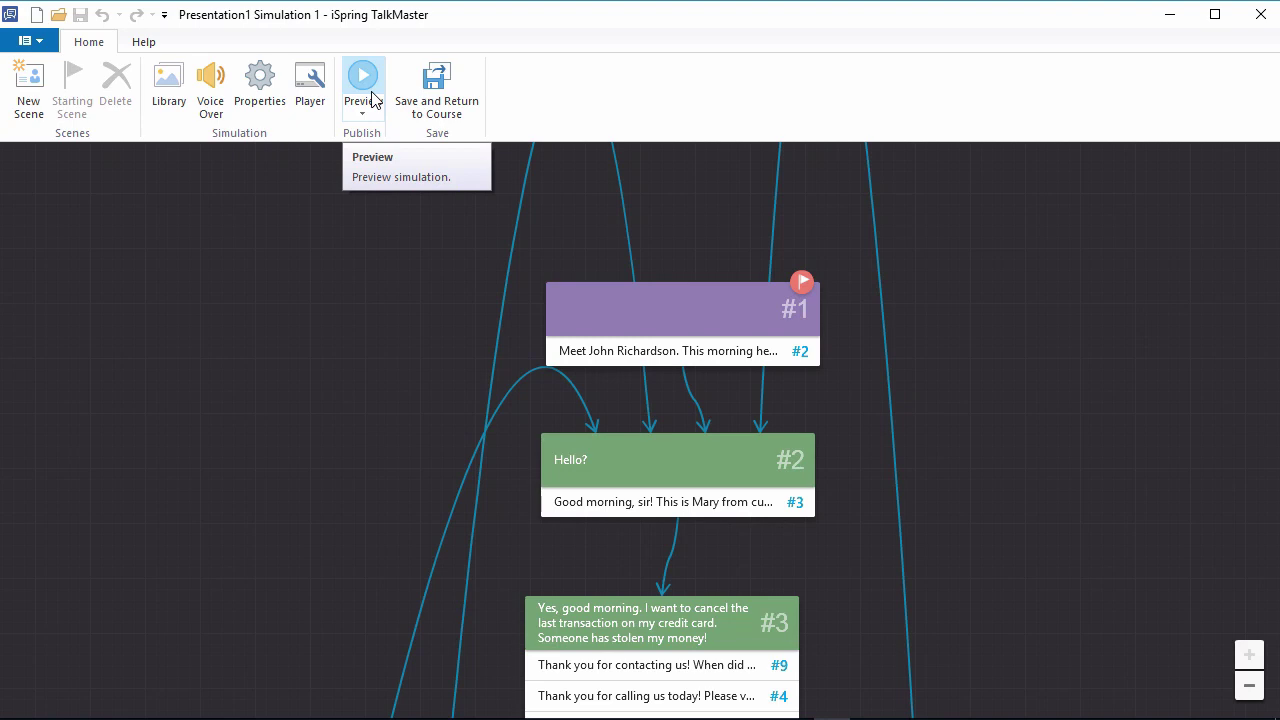
{"action": "left_click", "coordinate": [654, 328]}
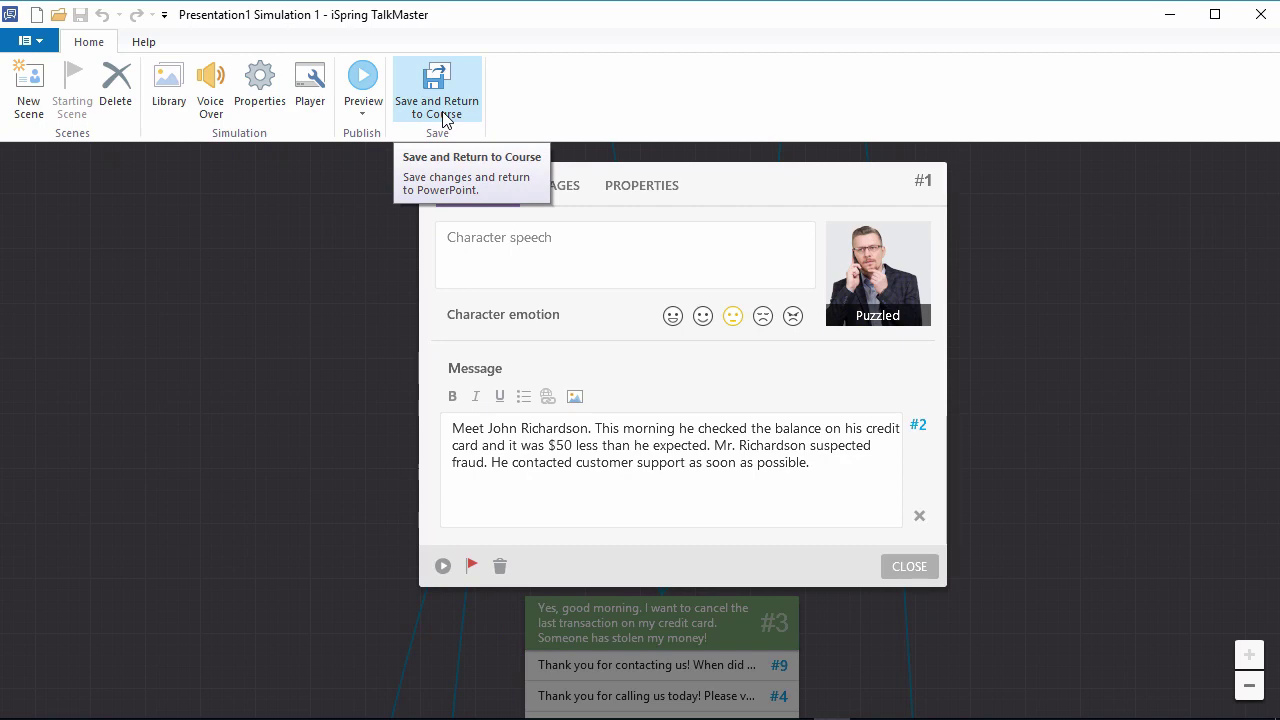
{"action": "left_click", "coordinate": [40, 42]}
{"action": "left_click", "coordinate": [94, 312]}
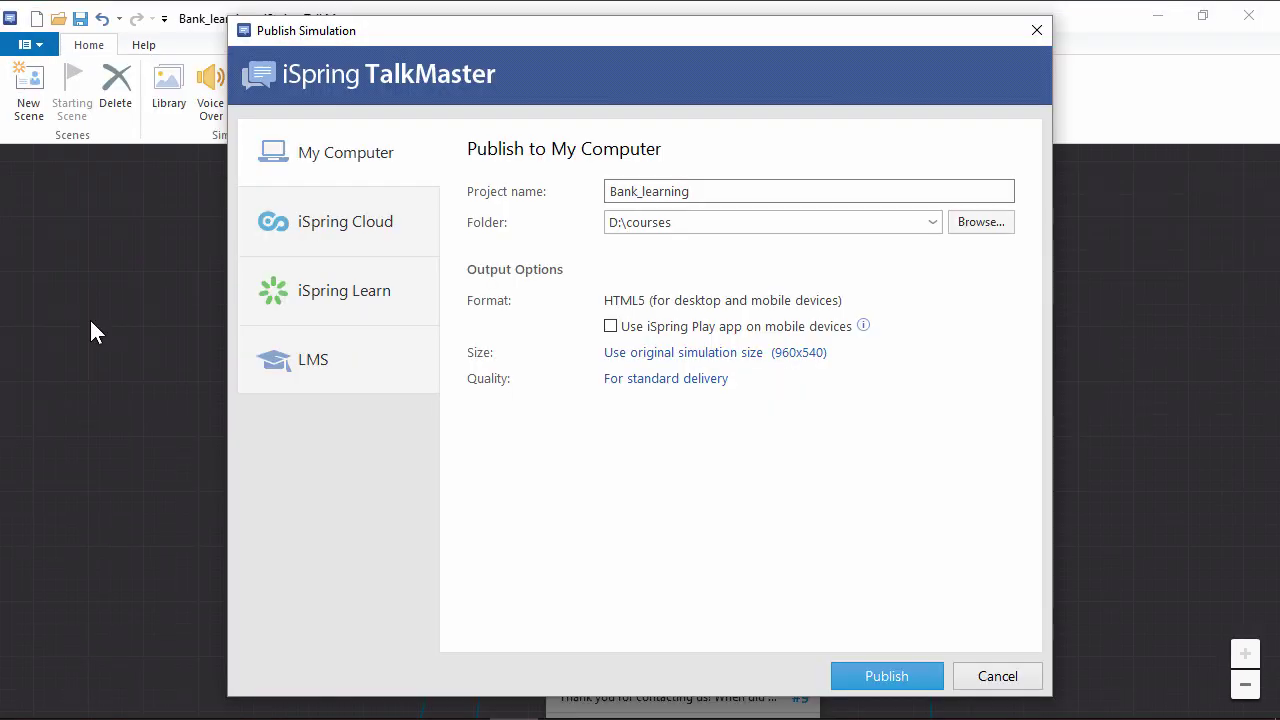
{"action": "left_click", "coordinate": [871, 678]}
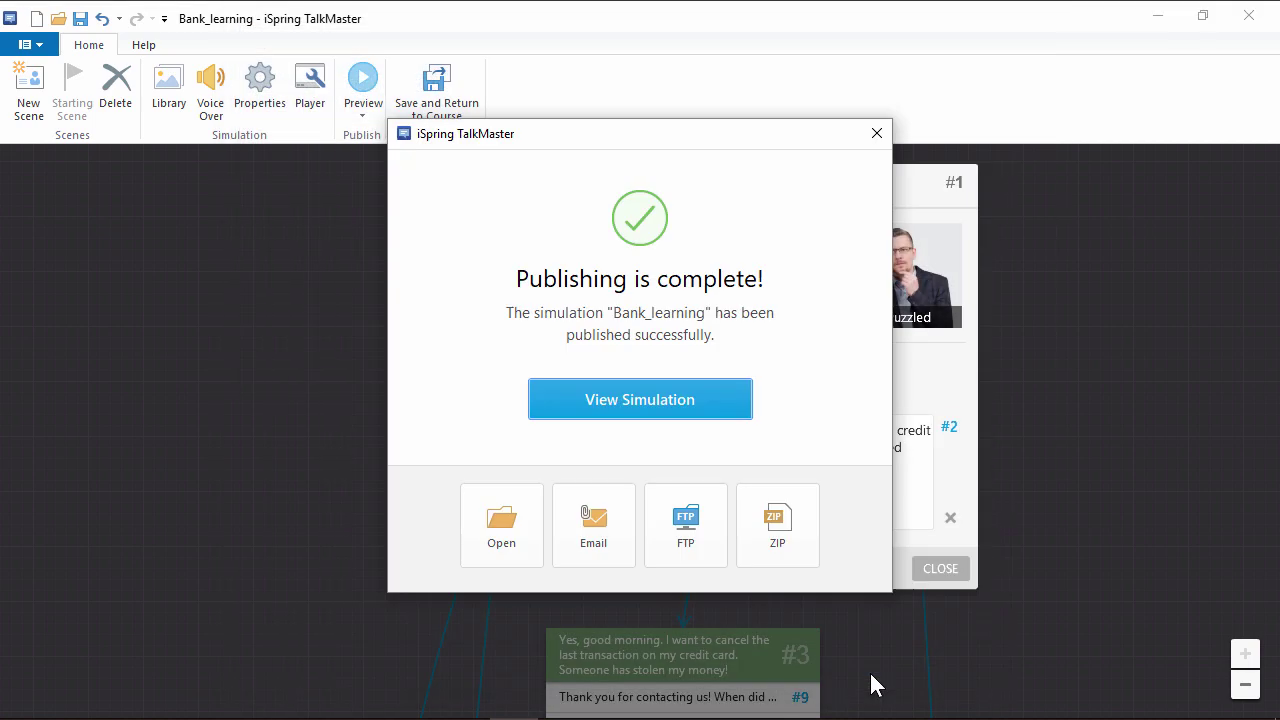
Play Bank_learning in Chrome, greet with good morning, then ask how much money was stolen.
{"action": "left_click", "coordinate": [651, 407]}
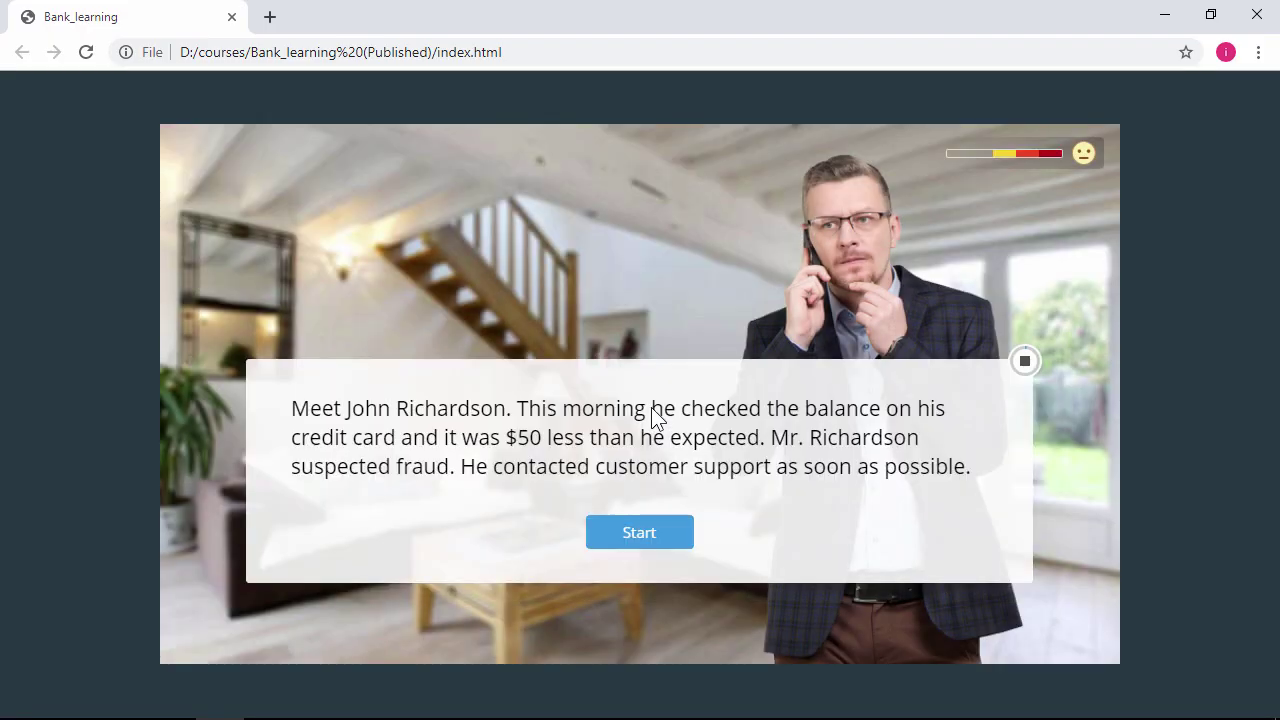
{"action": "left_click", "coordinate": [622, 536]}
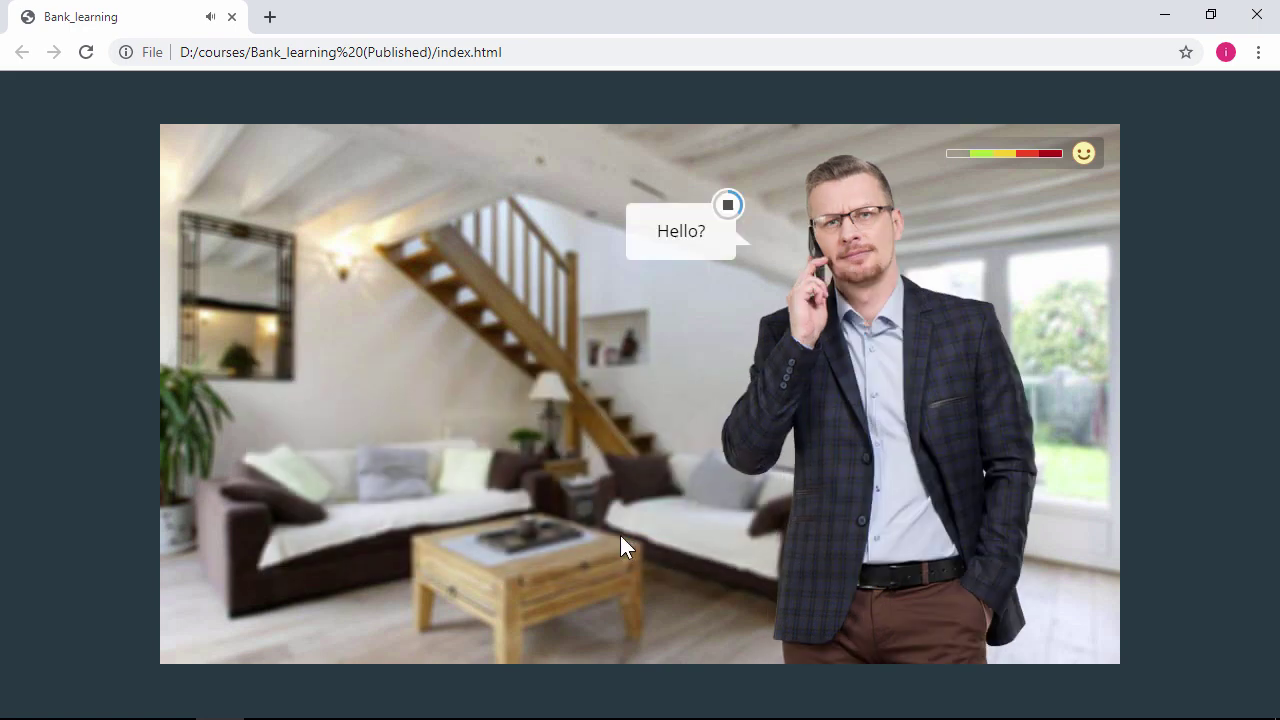
{"action": "left_click", "coordinate": [493, 647]}
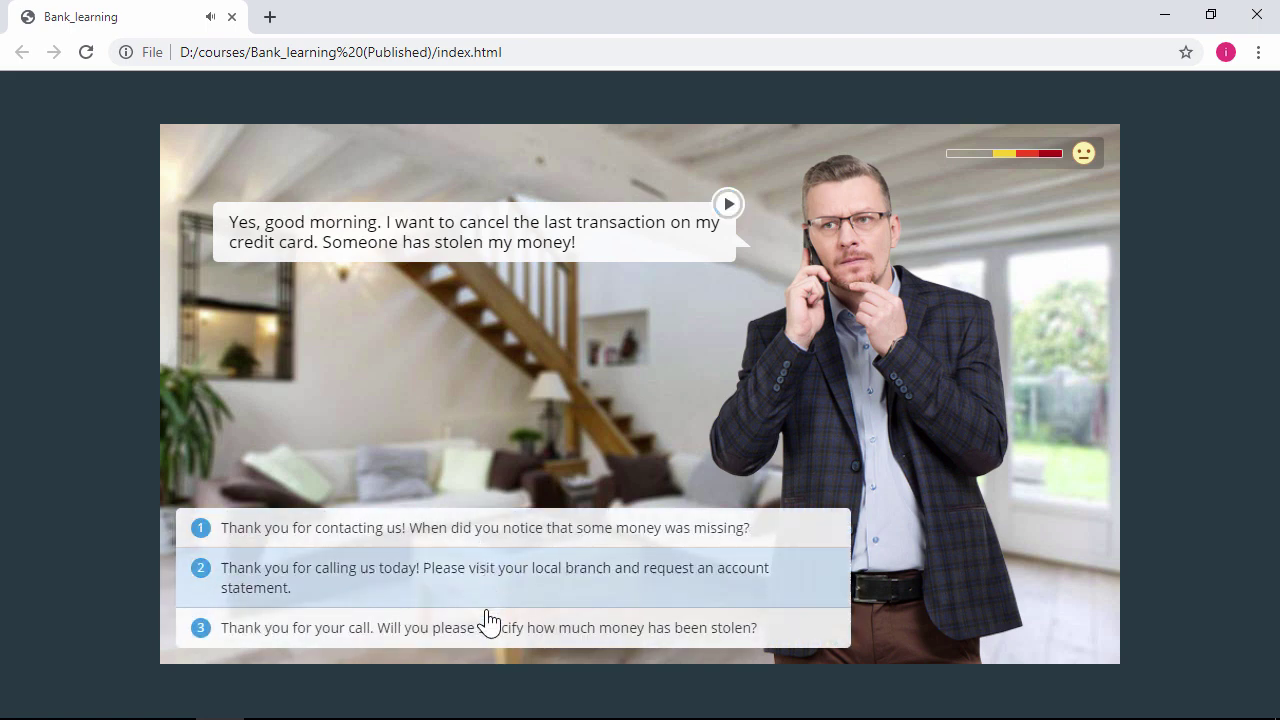
{"action": "left_click", "coordinate": [490, 635]}
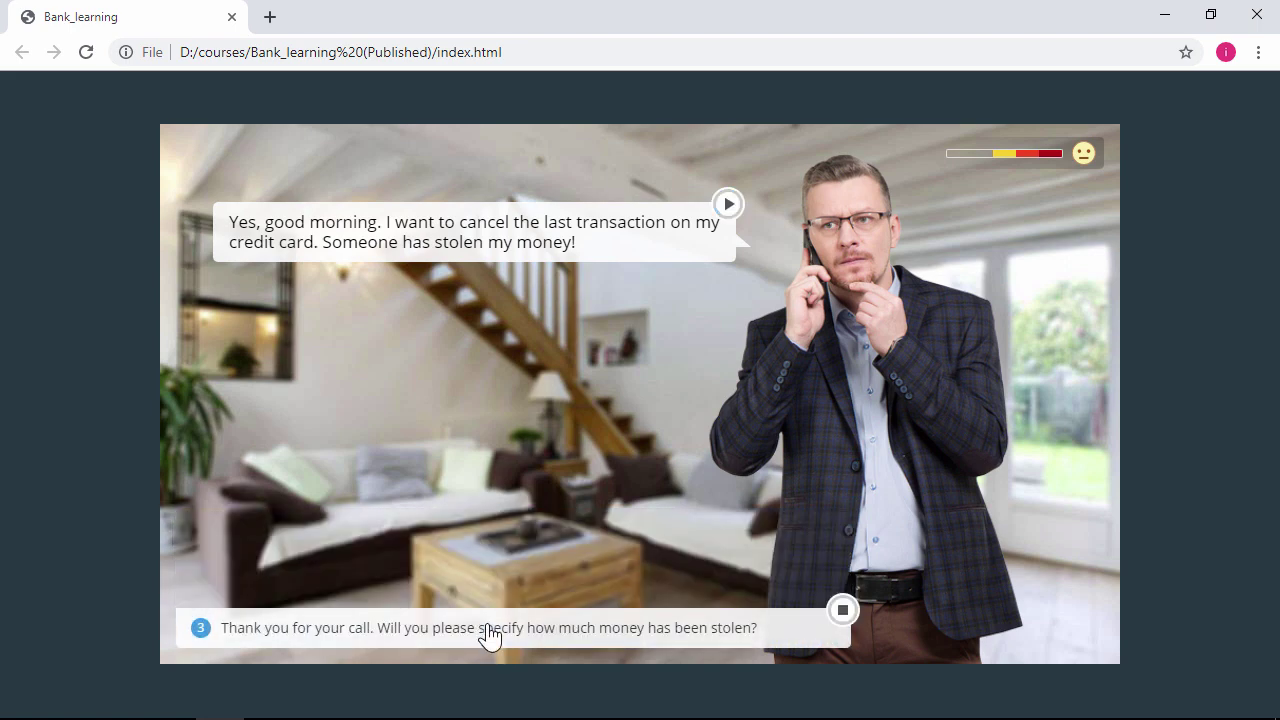